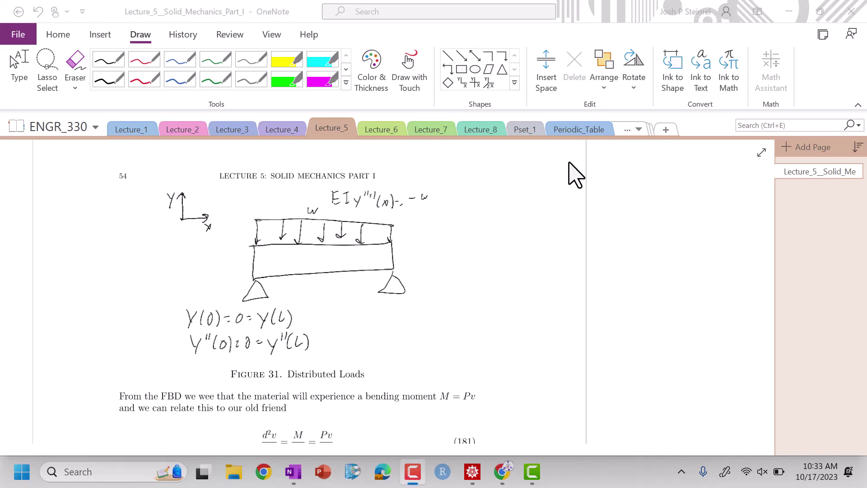
- Circle the governing beam equation in red and write the load 16 N/m beside it
mouse_move(452, 185)
left_mouse_down()
mouse_move(403, 170)
mouse_move(325, 206)
mouse_move(450, 199)
mouse_move(438, 177)
left_mouse_up()
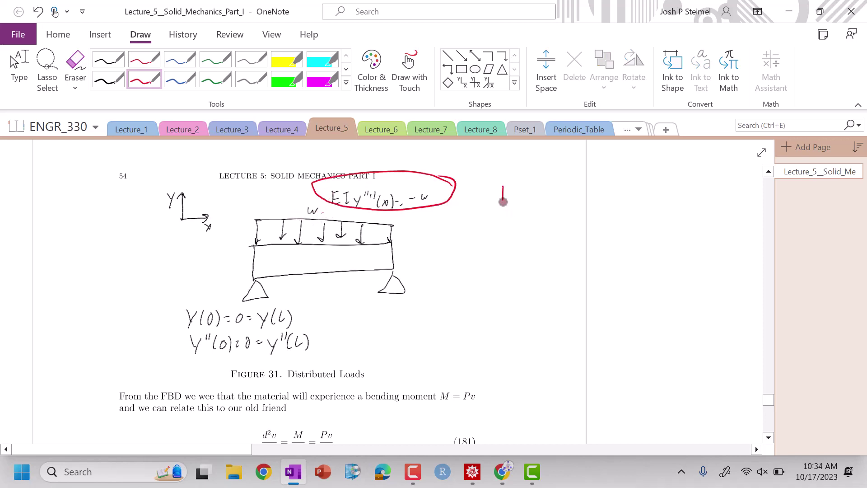
left_click_drag(503, 202, 503, 217)
mouse_move(523, 189)
left_mouse_down()
mouse_move(512, 209)
mouse_move(538, 217)
mouse_move(561, 187)
left_mouse_up()
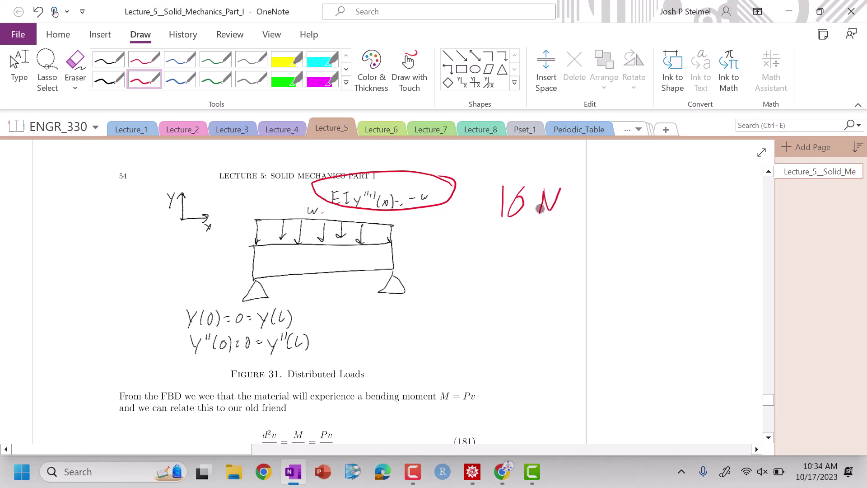
left_click_drag(529, 217, 561, 217)
mouse_move(542, 228)
left_mouse_down()
mouse_move(542, 237)
mouse_move(566, 238)
left_mouse_up()
- Handwrite EI y''''(x) in red below the load note
mouse_move(457, 264)
left_mouse_down()
mouse_move(476, 265)
mouse_move(456, 296)
left_mouse_up()
mouse_move(456, 265)
left_mouse_down()
mouse_move(476, 264)
mouse_move(472, 280)
left_mouse_up()
left_click_drag(456, 296, 478, 293)
mouse_move(499, 270)
left_mouse_down()
mouse_move(496, 299)
mouse_move(511, 270)
left_mouse_up()
mouse_move(485, 294)
left_mouse_down()
mouse_move(507, 285)
mouse_move(539, 308)
mouse_move(528, 332)
left_mouse_up()
left_click_drag(570, 260, 564, 280)
mouse_move(580, 261)
left_mouse_down()
mouse_move(576, 281)
mouse_move(613, 273)
mouse_move(603, 288)
left_mouse_up()
left_click_drag(629, 274, 621, 311)
left_click_drag(639, 286, 662, 308)
left_click_drag(660, 289, 631, 317)
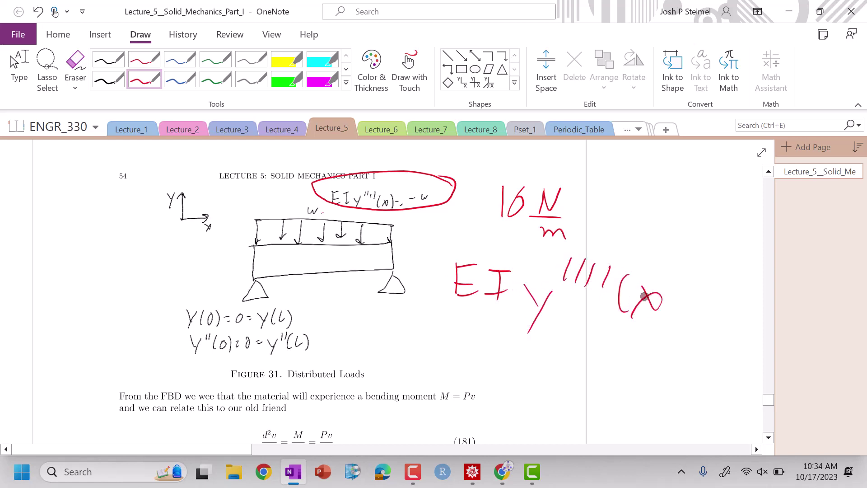
left_click_drag(667, 268, 670, 307)
- Add an underlined right-hand side and an arrow from 16 N/m, then start erasing it
left_click_drag(687, 292, 698, 291)
mouse_move(689, 298)
left_mouse_down()
mouse_move(737, 273)
mouse_move(717, 308)
mouse_move(721, 322)
left_mouse_up()
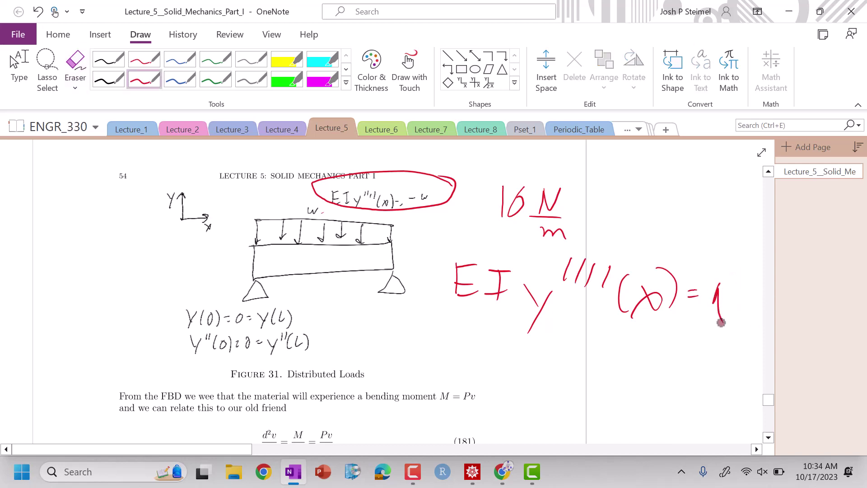
mouse_move(736, 283)
left_mouse_down()
mouse_move(732, 308)
mouse_move(748, 297)
left_mouse_up()
mouse_move(734, 326)
left_mouse_down()
mouse_move(706, 331)
mouse_move(734, 335)
left_mouse_up()
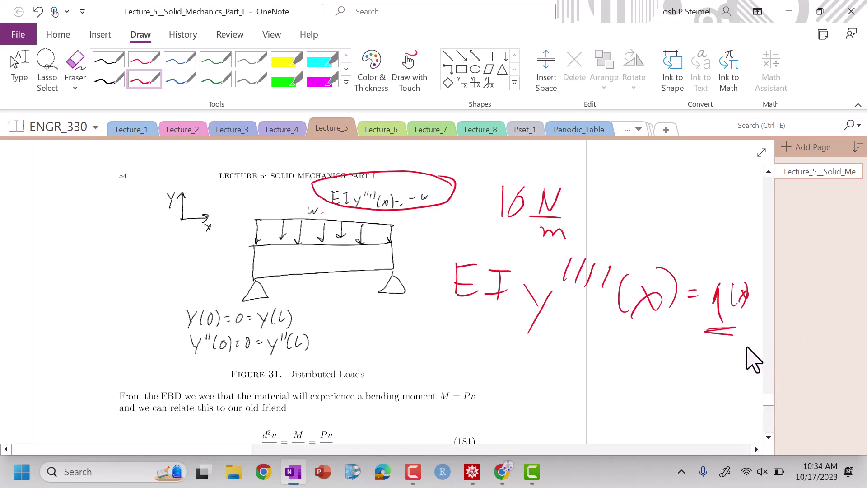
mouse_move(570, 204)
left_mouse_down()
mouse_move(626, 205)
mouse_move(700, 264)
left_mouse_up()
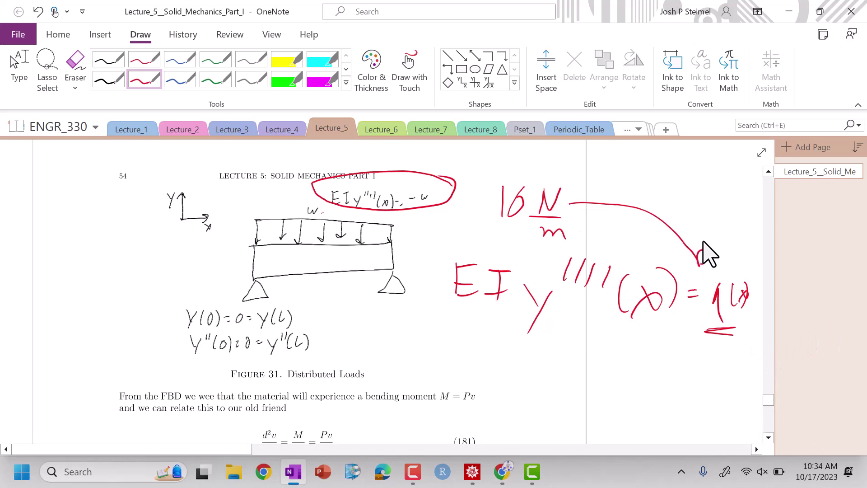
left_click_drag(734, 294, 745, 293)
- Erase the load note, arrow and rewritten equation, then box the two boundary conditions in red
left_click_drag(719, 333, 734, 334)
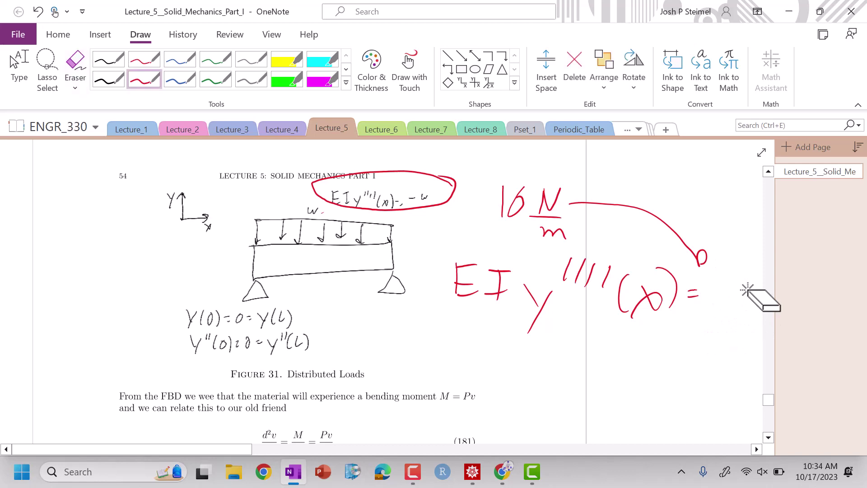
mouse_move(648, 260)
left_mouse_down()
mouse_move(582, 246)
mouse_move(555, 209)
mouse_move(505, 218)
mouse_move(646, 158)
left_mouse_up()
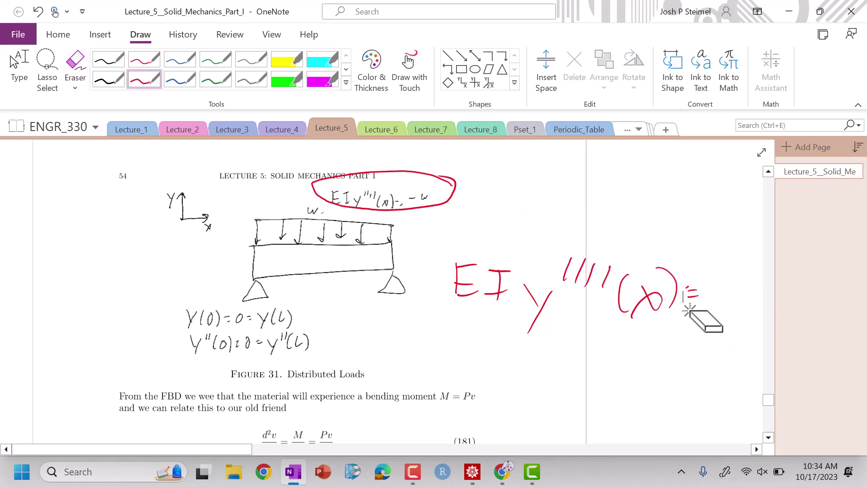
mouse_move(605, 313)
left_mouse_down()
mouse_move(467, 291)
mouse_move(560, 306)
mouse_move(686, 300)
left_mouse_up()
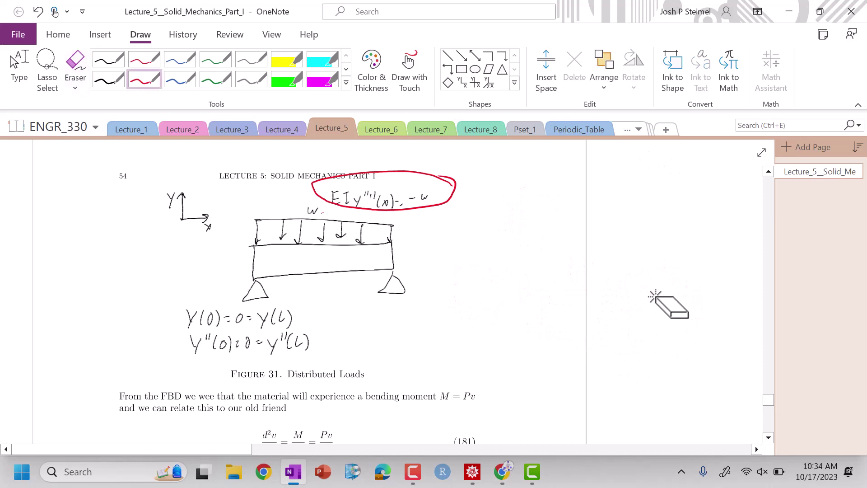
mouse_move(177, 318)
left_mouse_down()
mouse_move(163, 360)
mouse_move(333, 325)
mouse_move(143, 296)
left_mouse_up()
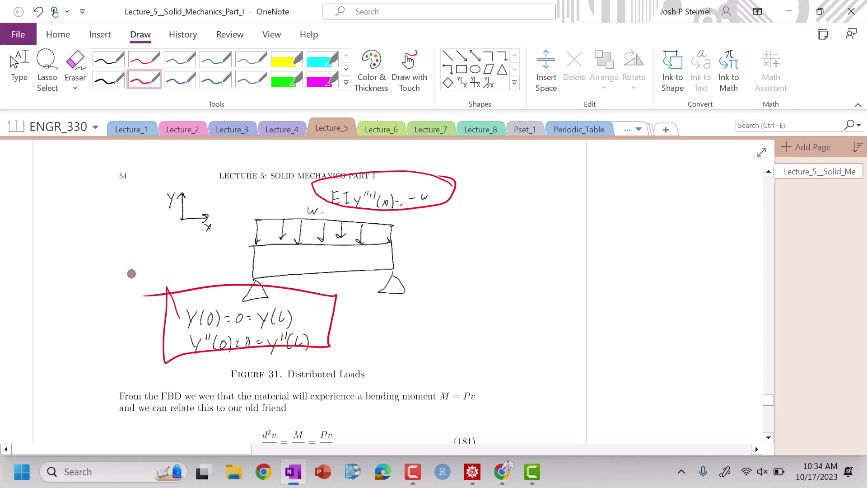
key("Escape")
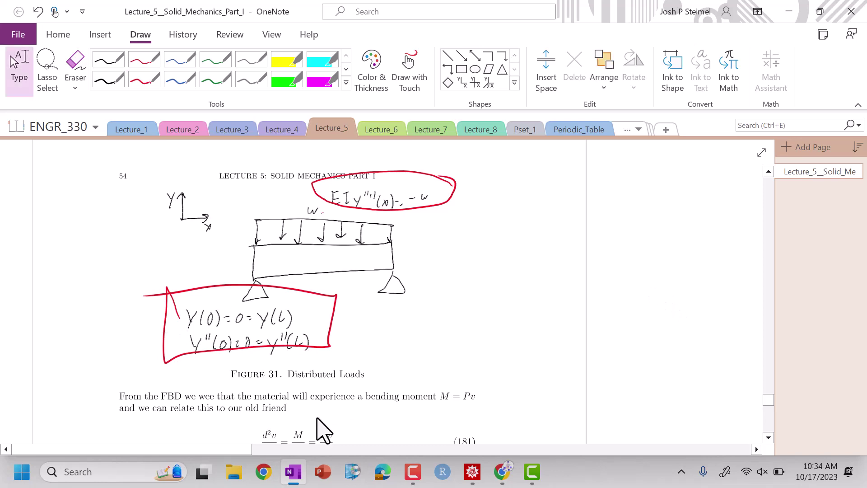
- Add the distributed load w = 10 to the parameter list and evaluate it
left_click(472, 478)
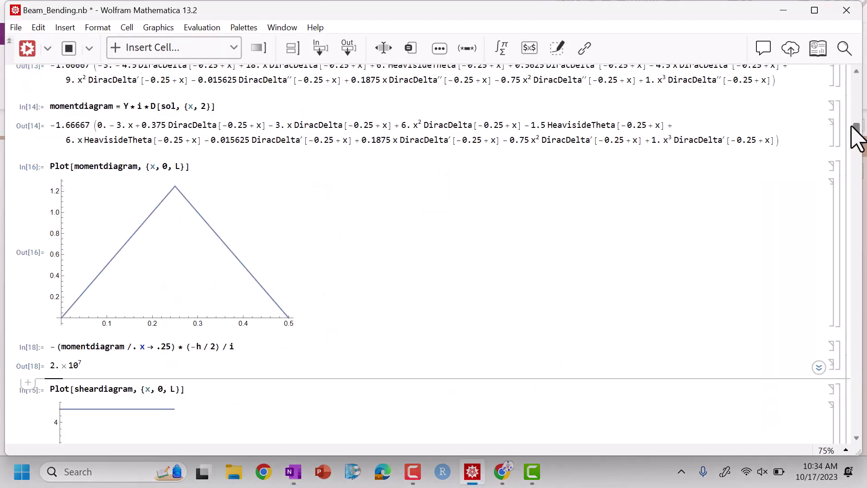
left_click_drag(852, 128, 853, 87)
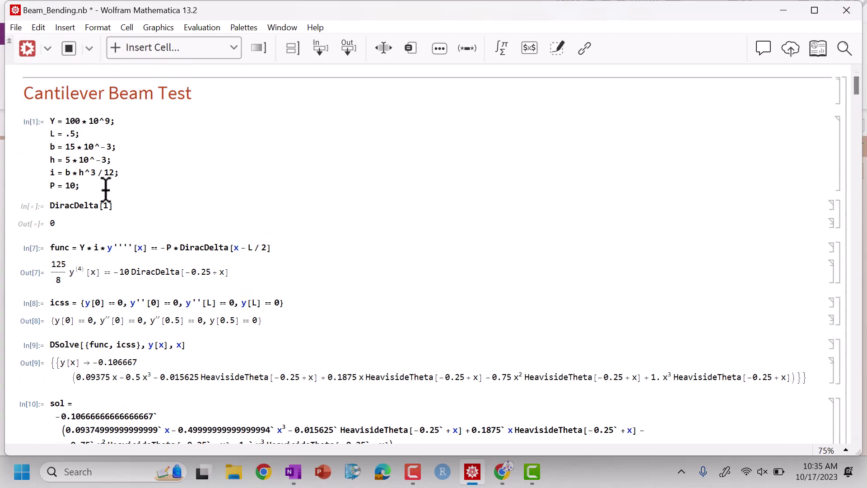
left_click(85, 186)
key("Return")
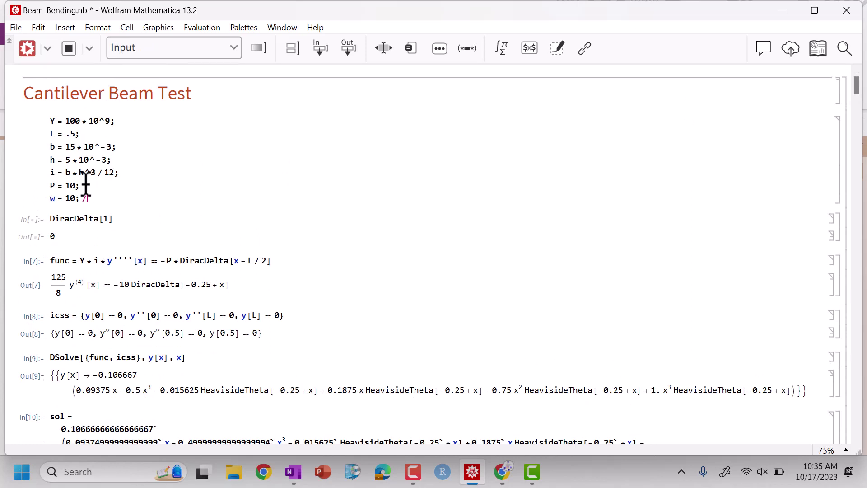
key("Return")
key("BackSpace")
key("shift+Return")
- Delete the DiracDelta point-load term so the beam equation uses uniform -w, and evaluate
left_click(201, 262)
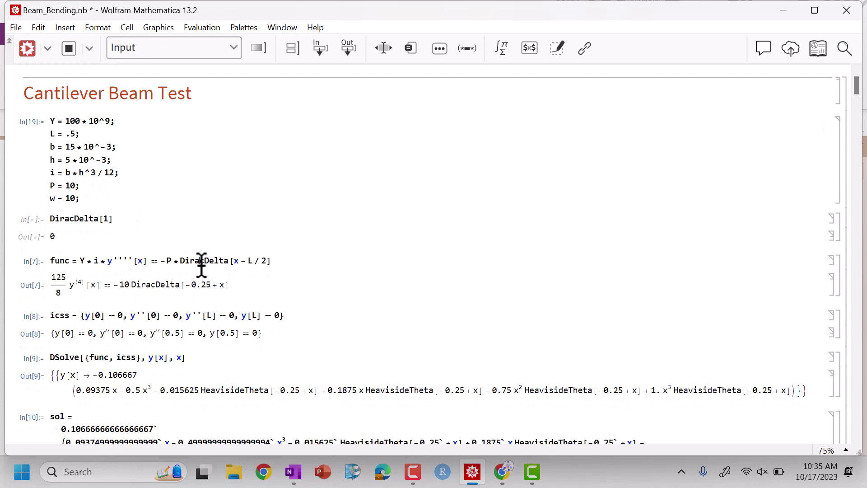
double_click(201, 262)
left_click(202, 262)
key("BackSpace")
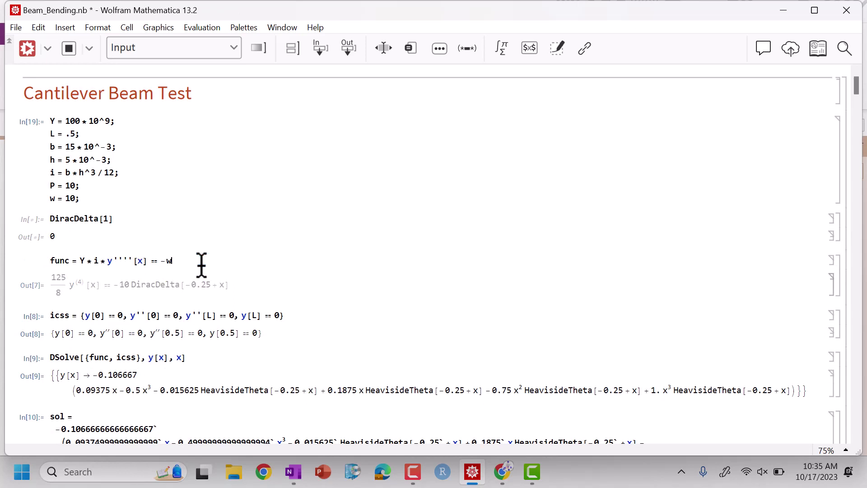
key("shift+Return")
- Re-evaluate the boundary conditions and the DSolve deflection solution
left_click(165, 315)
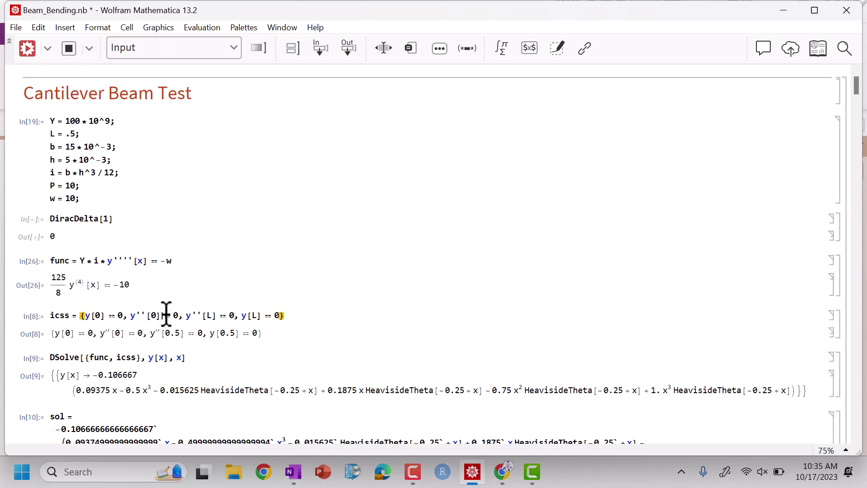
key("shift+Return")
left_click(146, 365)
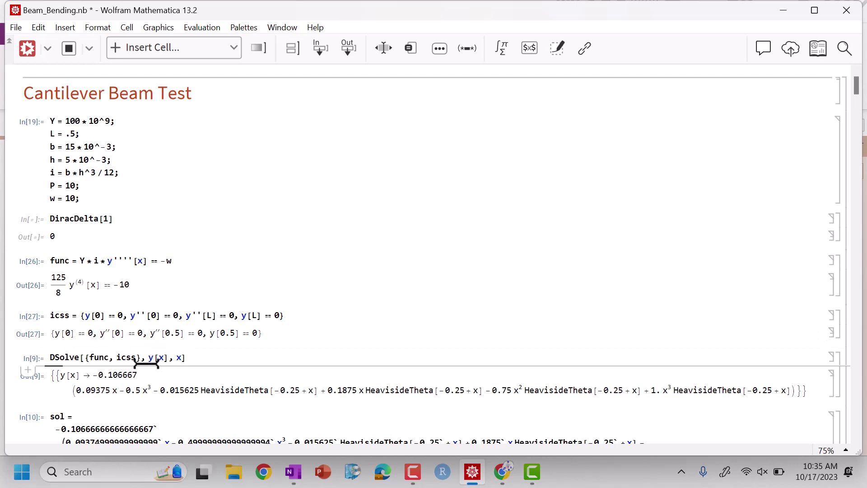
left_click(148, 358)
key("shift+Return")
- Replace the sol expression with the full-precision DSolve result and evaluate it
double_click(113, 377)
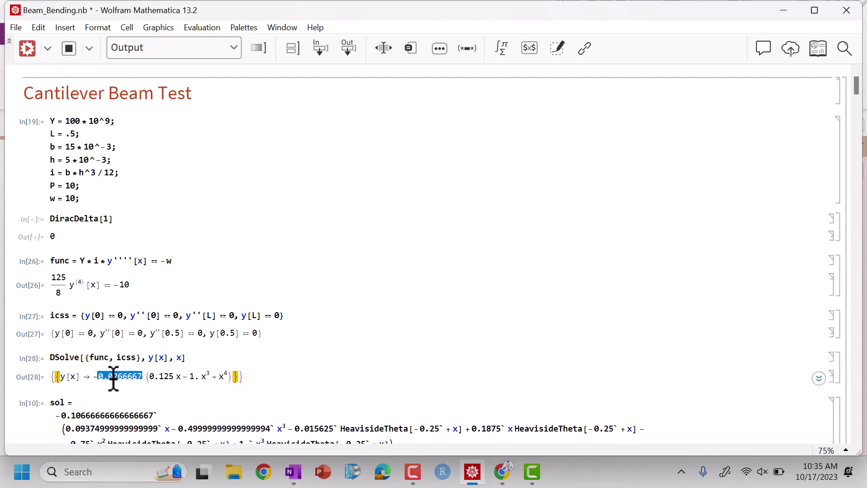
left_click(113, 377)
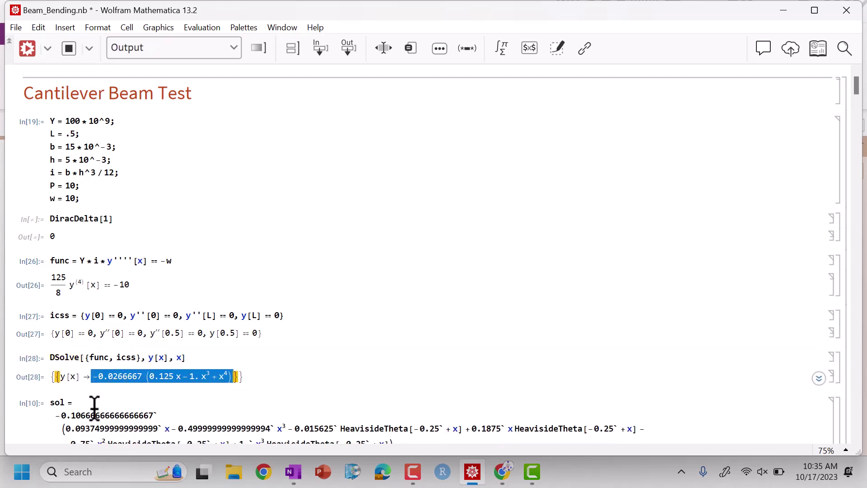
double_click(93, 429)
left_click(93, 429)
left_click(93, 427)
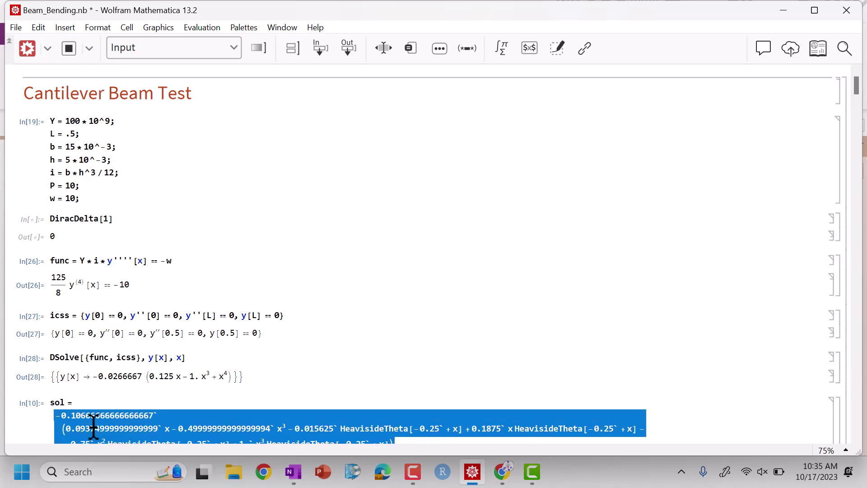
type("-0.02666666666666667` (0.12499999999999997` x - 0.9999999999999999` x3 + x4)")
key("shift+Return")
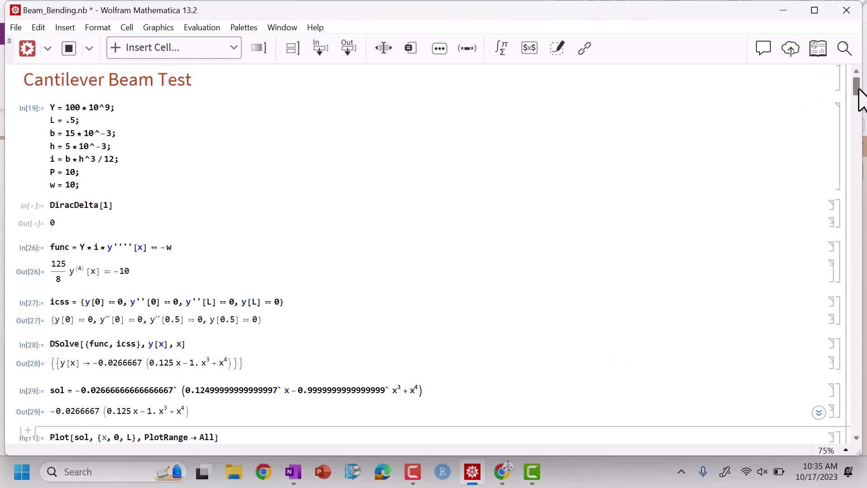
- Redraw the Plot[sol…] deflection curve for the distributed load
mouse_move(862, 93)
left_mouse_down()
mouse_move(859, 110)
mouse_move(861, 93)
left_mouse_up()
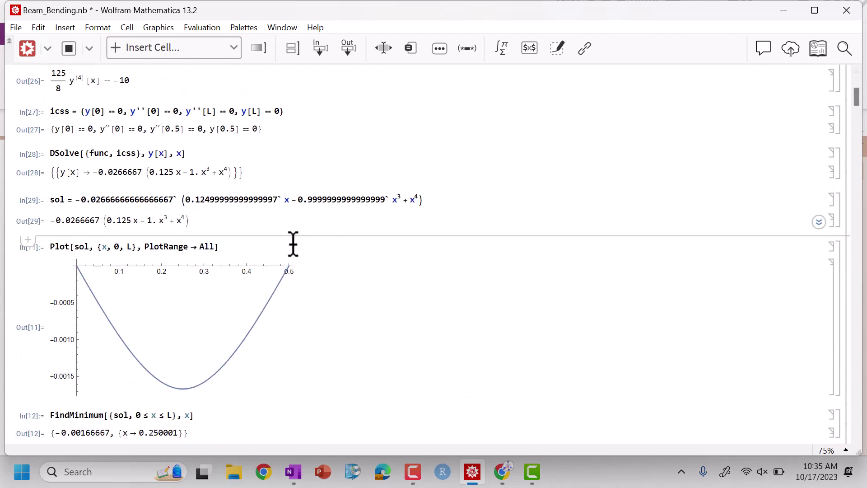
left_click(292, 243)
key("shift+Return")
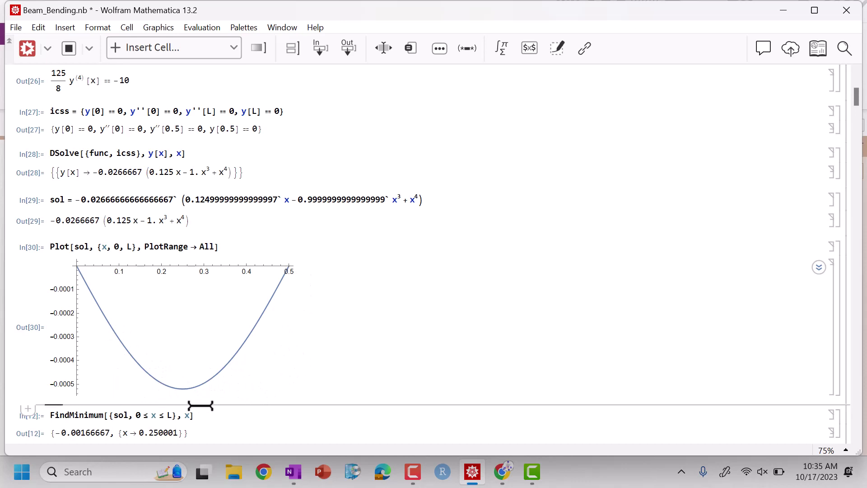
mouse_move(154, 246)
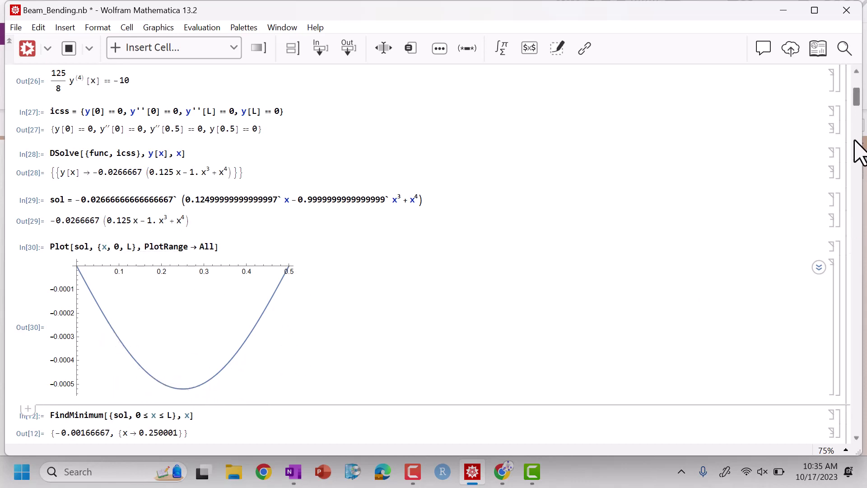
- Recompute FindMinimum, giving -0.000520833 at x ≈ 0.25002
scroll(859, 99, "down", 3)
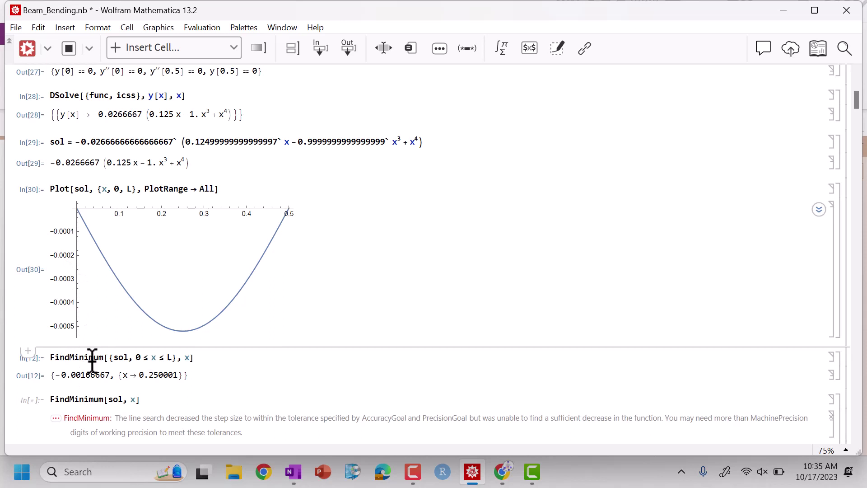
left_click(92, 356)
key("shift+Return")
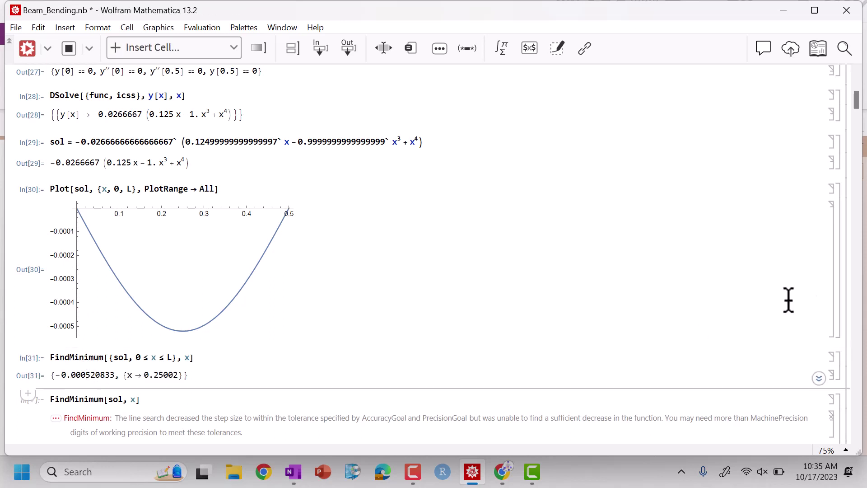
- Recompute the sheardiagram and momentdiagram expressions
left_click_drag(858, 111, 857, 128)
left_click(104, 231)
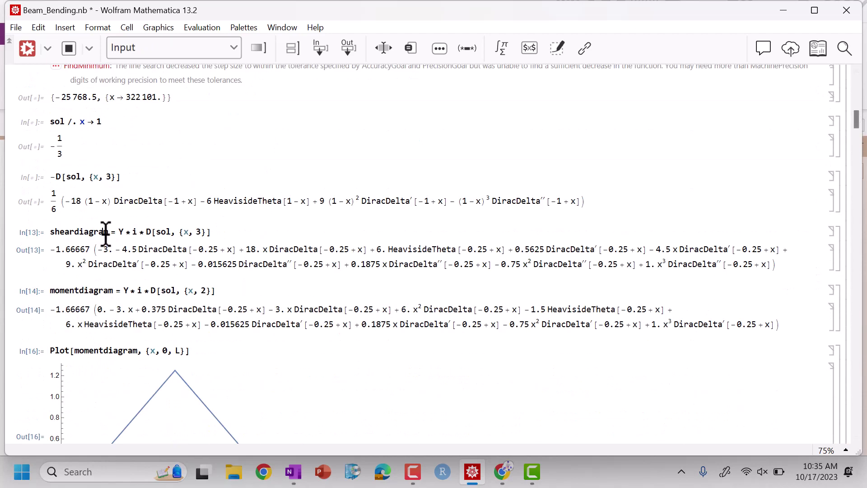
key("shift+Return")
left_click(100, 276)
key("shift+Return")
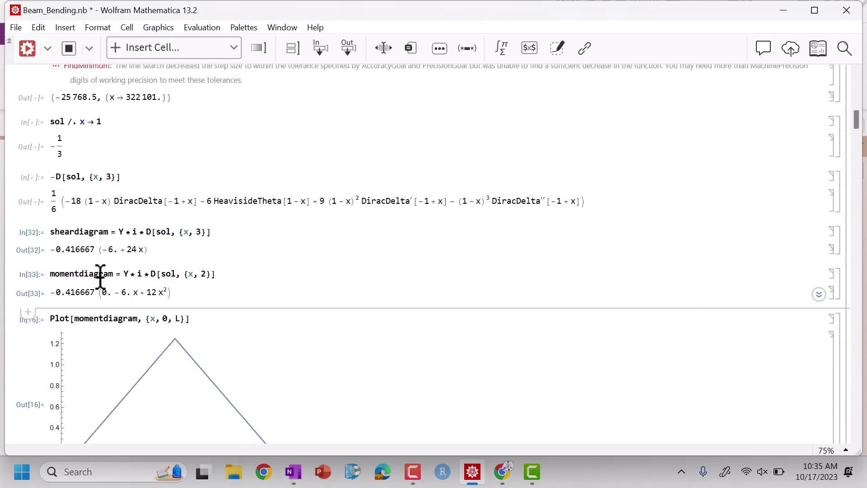
- Redraw the shear diagram plot and the now parabolic moment diagram plot
left_click(108, 318)
left_click_drag(857, 115, 857, 145)
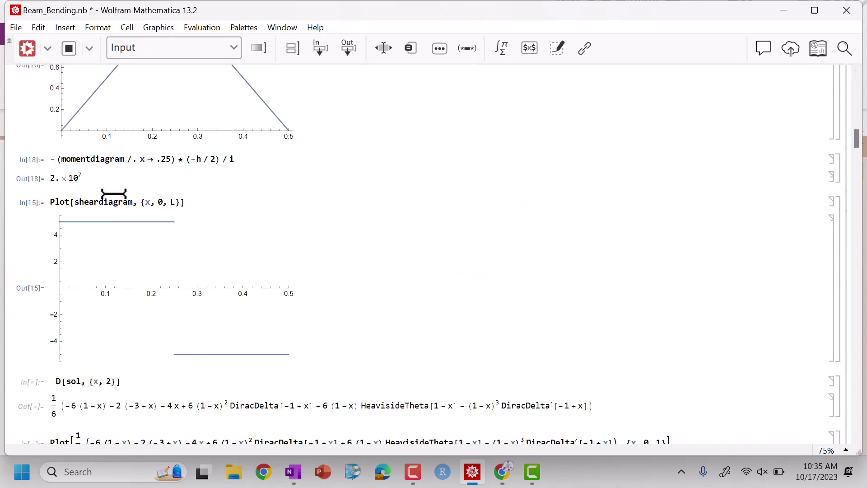
left_click(113, 191)
left_click(113, 197)
key("shift+Return")
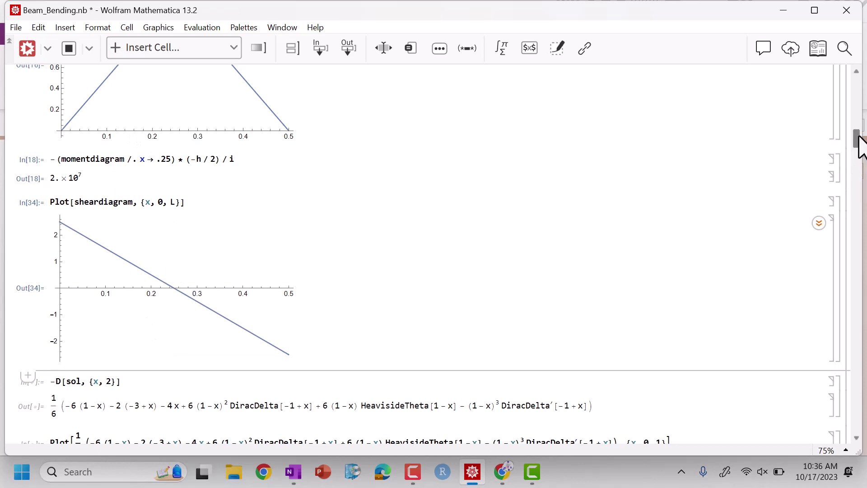
left_click_drag(860, 145, 859, 129)
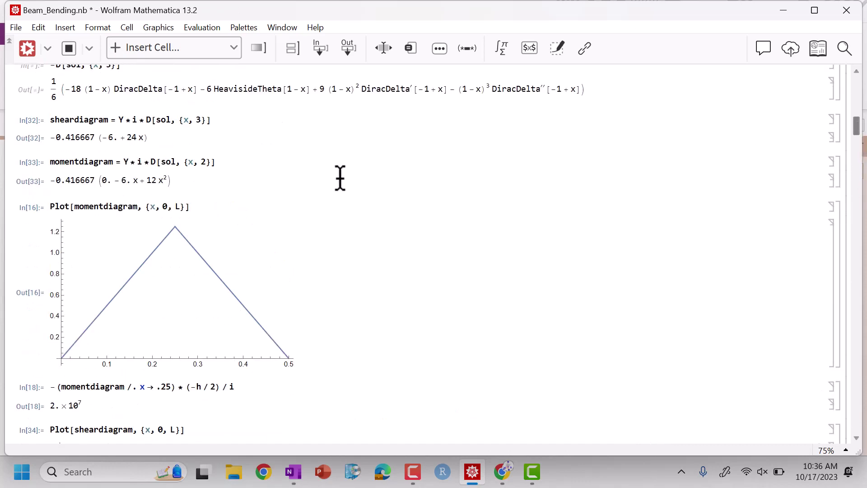
left_click(179, 207)
key("shift+Return")
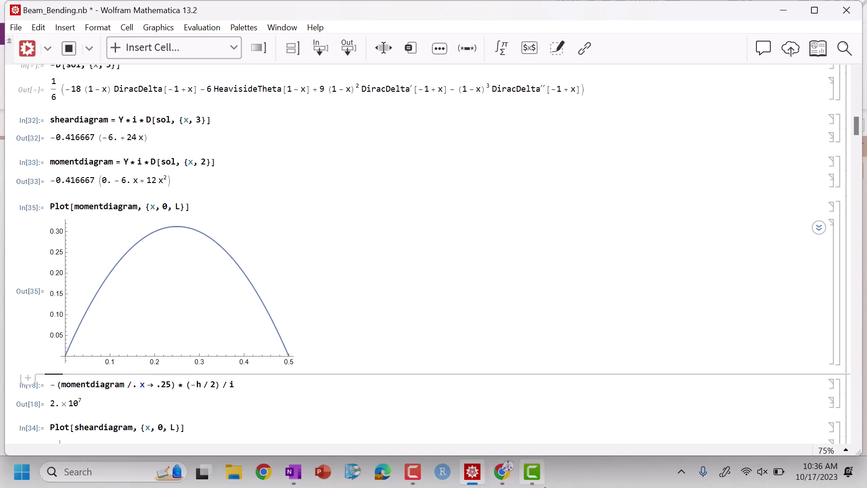
- Recompute the bending stress, now 5×10^6, and bring OneNote forward
mouse_move(542, 484)
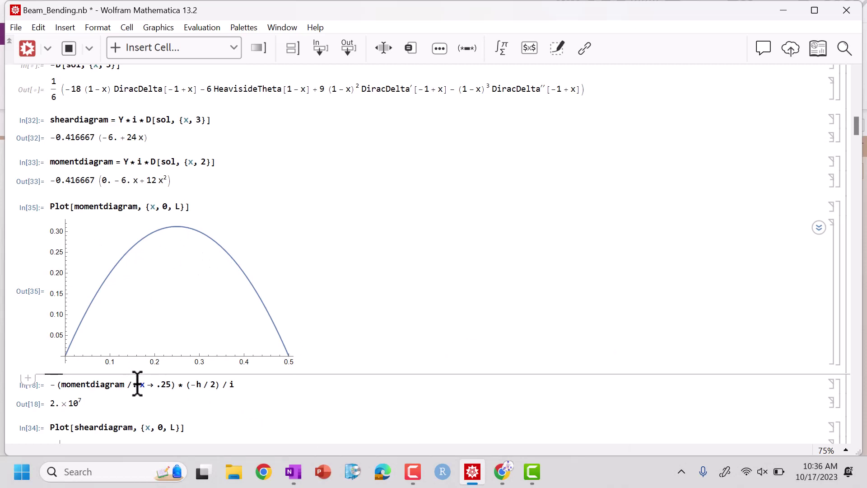
left_click(137, 384)
key("shift+Return")
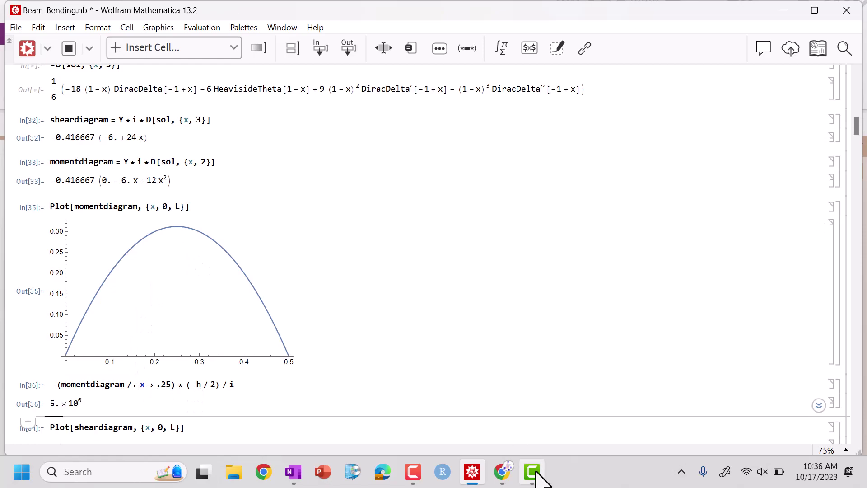
left_click(533, 472)
- Draw a red U-shaped bent-beam curve to the right of the distributed-load figure
left_click(292, 475)
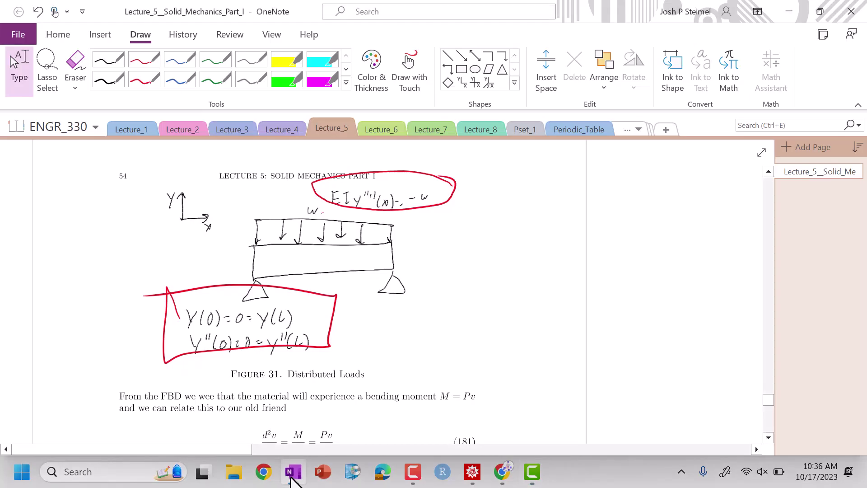
left_click(144, 79)
mouse_move(464, 240)
left_mouse_down()
mouse_move(515, 302)
mouse_move(602, 237)
mouse_move(634, 274)
mouse_move(586, 331)
mouse_move(487, 340)
mouse_move(449, 287)
mouse_move(450, 246)
mouse_move(459, 276)
mouse_move(484, 306)
mouse_move(528, 317)
mouse_move(585, 296)
left_mouse_up()
right_click(615, 261)
key("Escape")
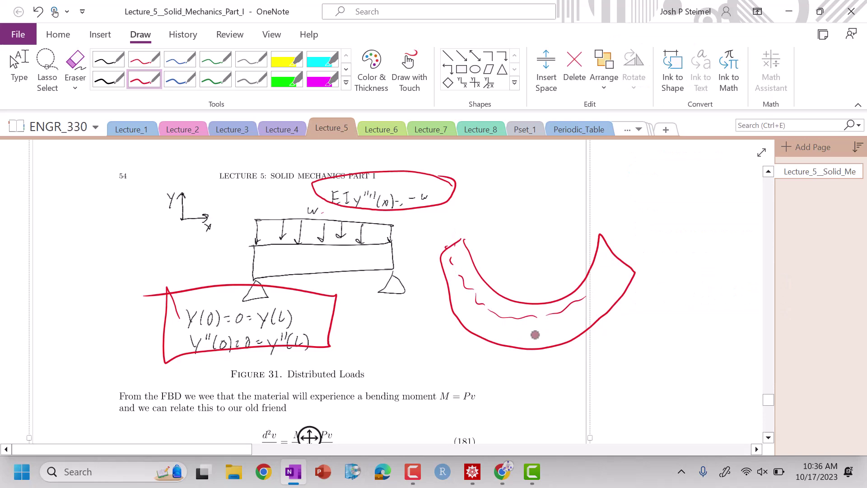
key("Escape")
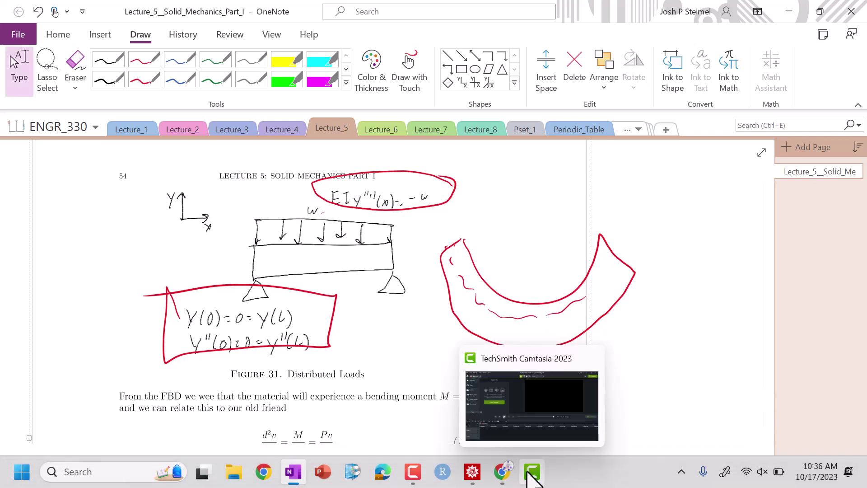
- Change (-h / 2) to (h / 2) in the stress cell and re-evaluate, giving -5.×10^6
left_click(465, 474)
left_click(168, 384)
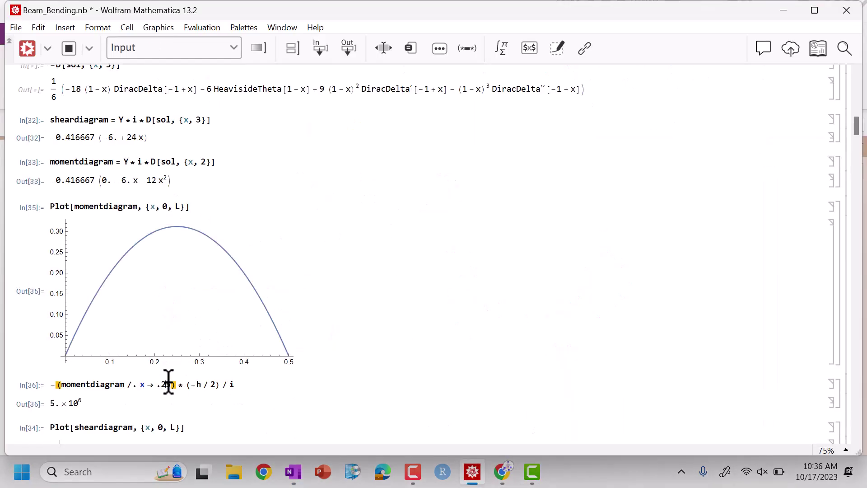
key("shift+Return")
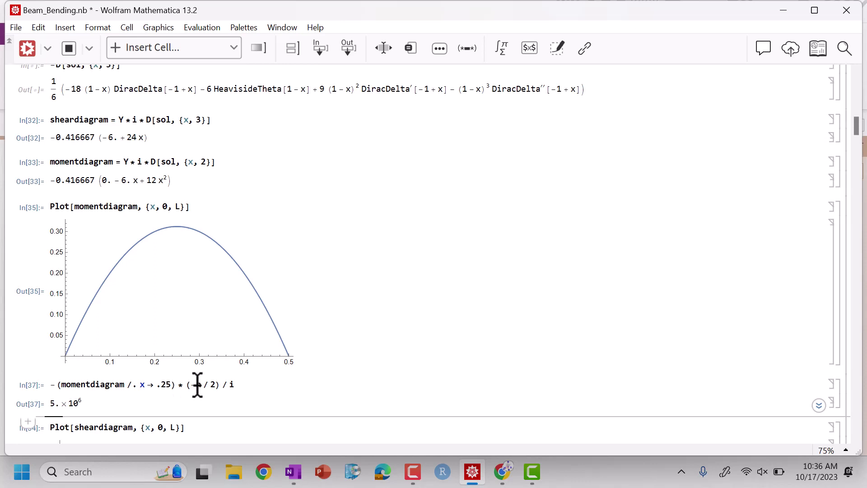
left_click(197, 384)
key("BackSpace")
key("shift+Return")
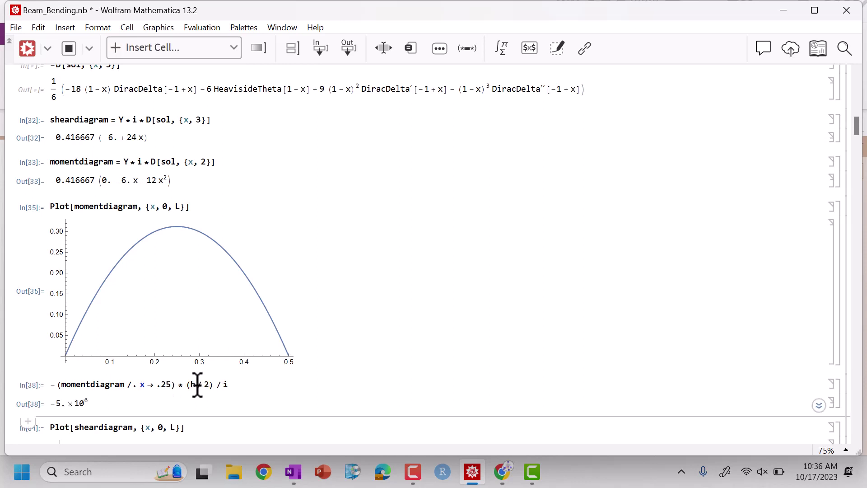